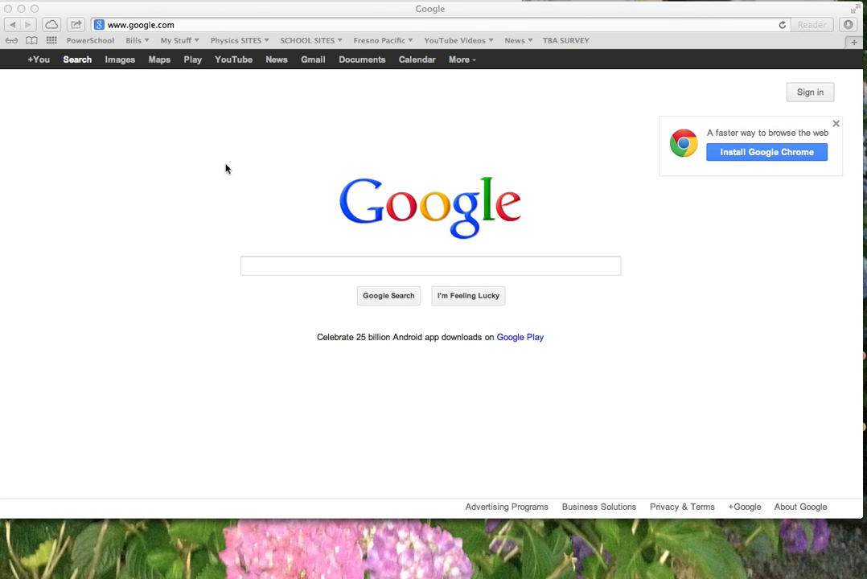
# Step: Open Google Docs from the Google home page, sign in with the prefilled account details, and temporarily use the old look
pyautogui.click(194, 22)
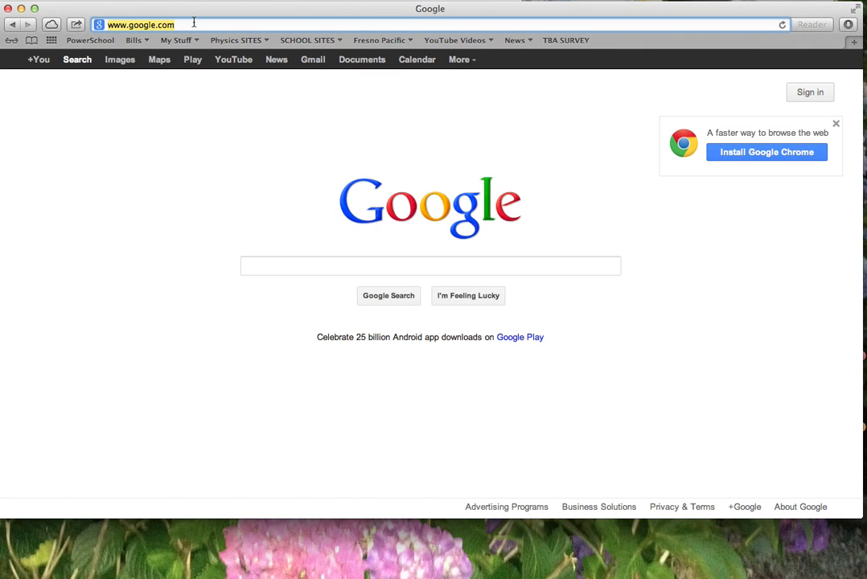
pyautogui.click(362, 61)
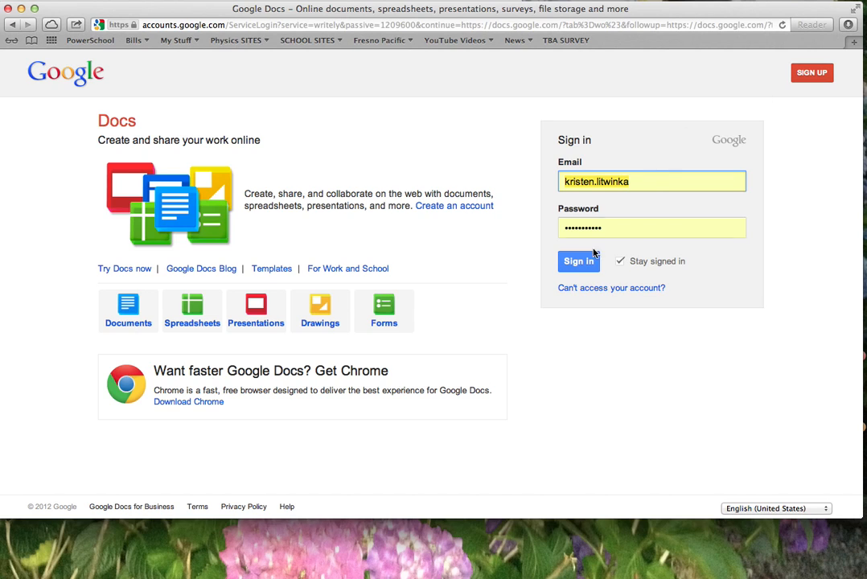
pyautogui.click(573, 268)
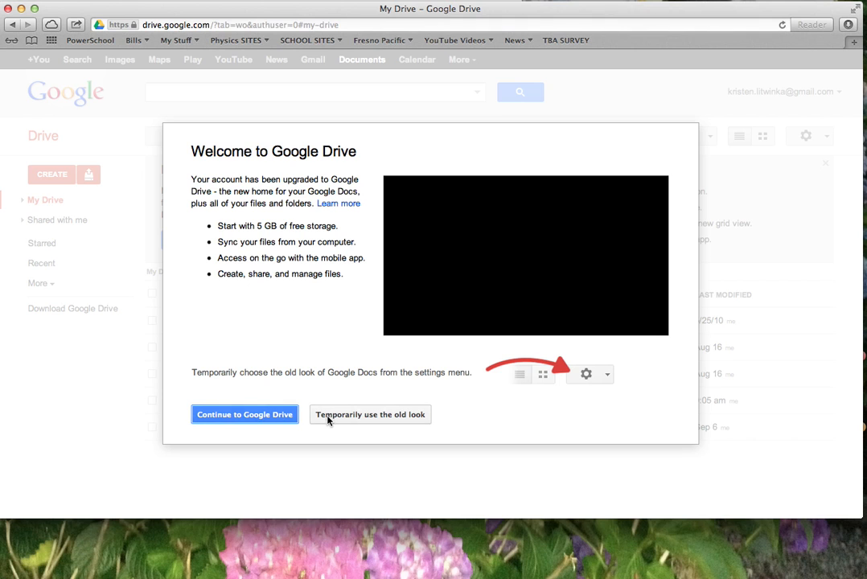
pyautogui.click(334, 415)
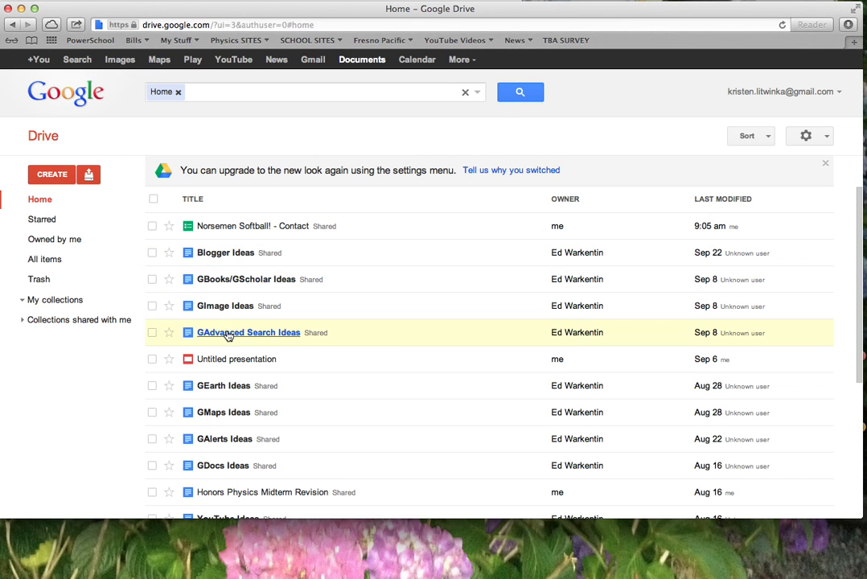
# Step: Upload ScrimmageOutline.doc from the Softball folder, keeping conversion to the corresponding Google Docs format turned on
pyautogui.scroll(-3, 227, 333)
pyautogui.scroll(-5, 228, 335)
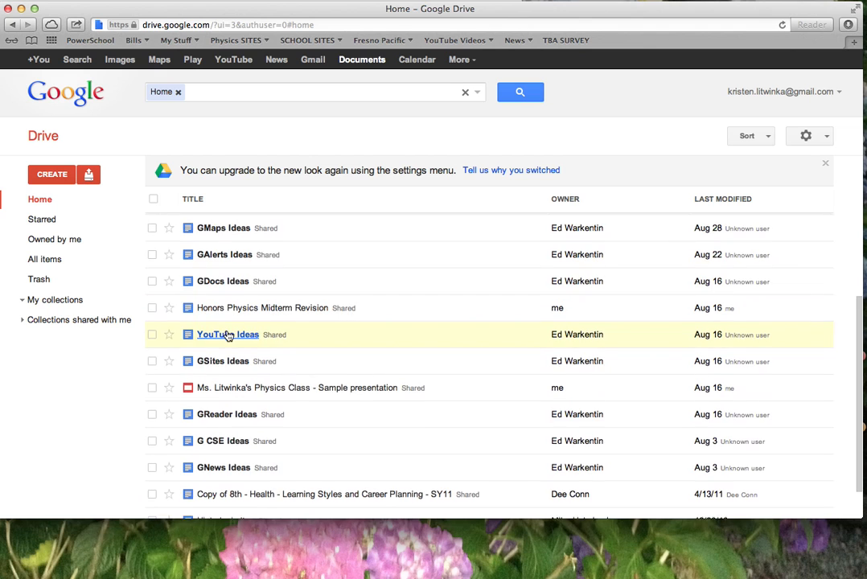
pyautogui.scroll(9, 228, 336)
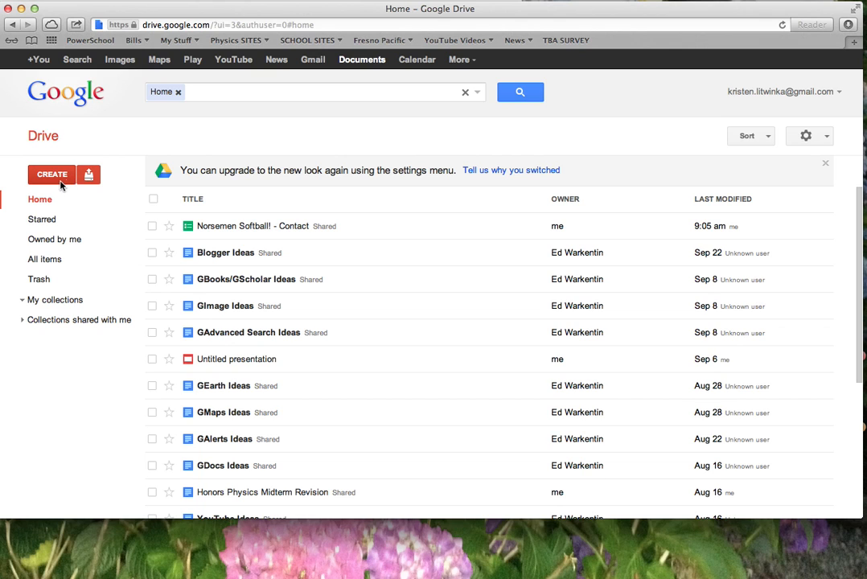
pyautogui.click(85, 180)
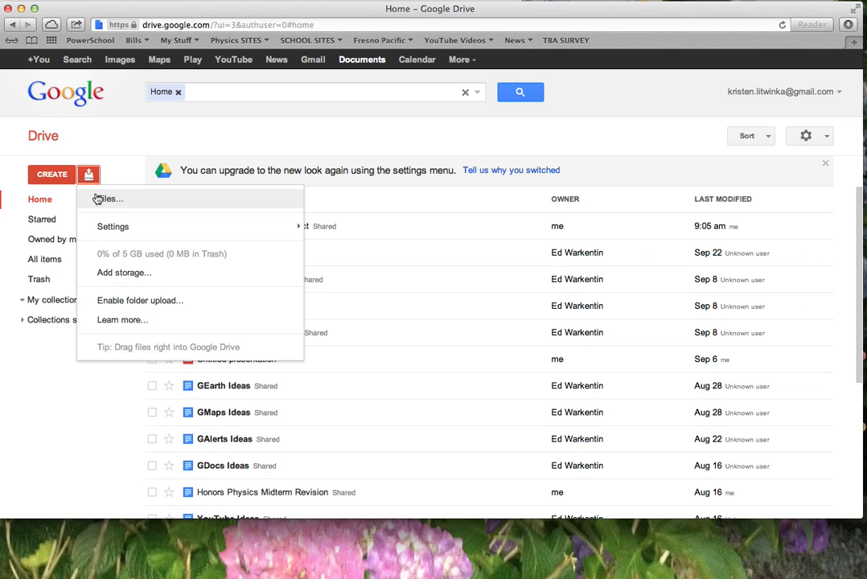
pyautogui.click(91, 199)
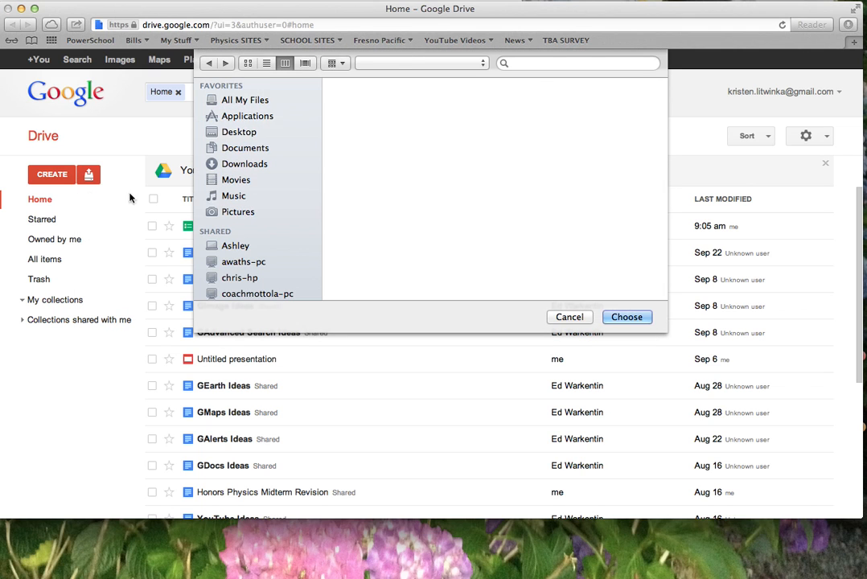
pyautogui.hscroll(-5, 374, 131)
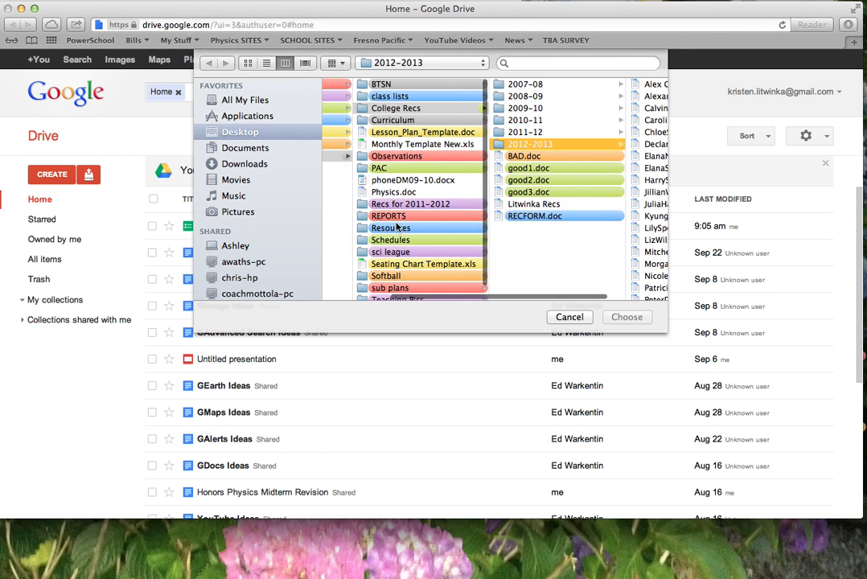
pyautogui.click(394, 277)
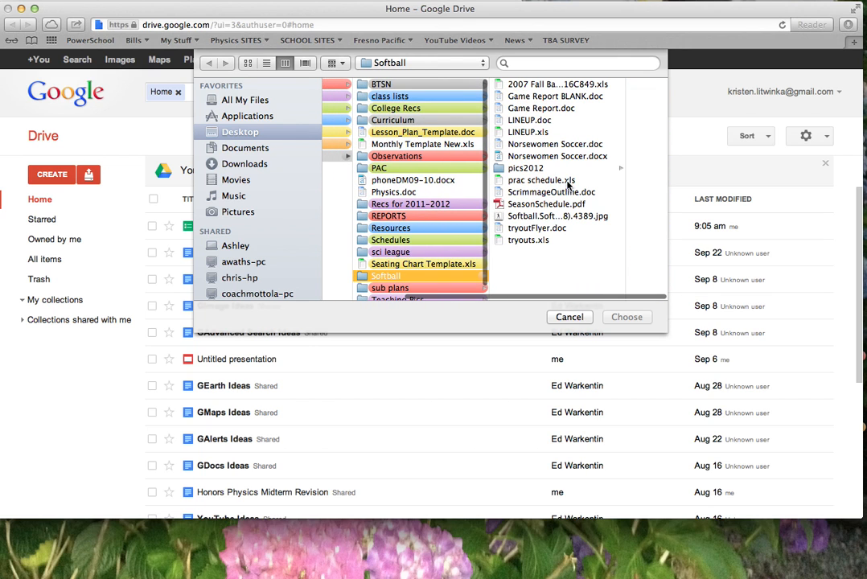
pyautogui.click(524, 193)
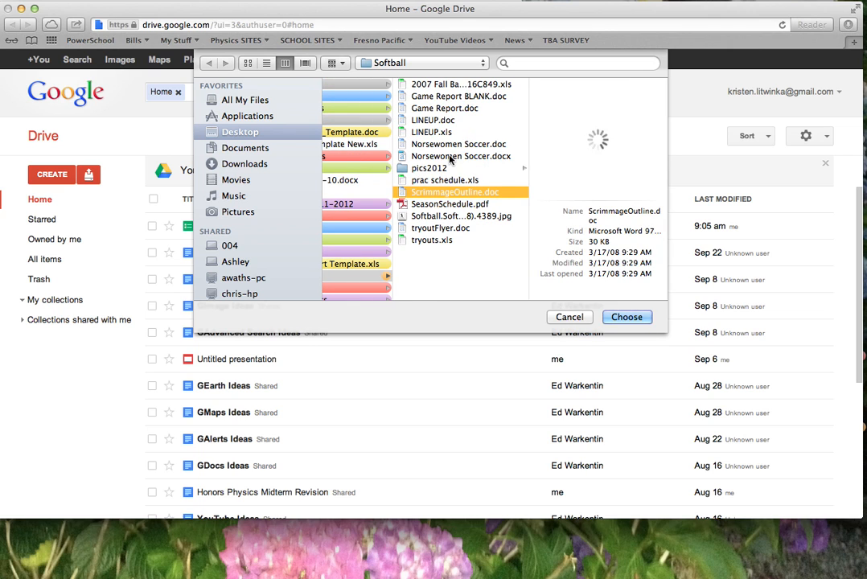
pyautogui.press('Return')
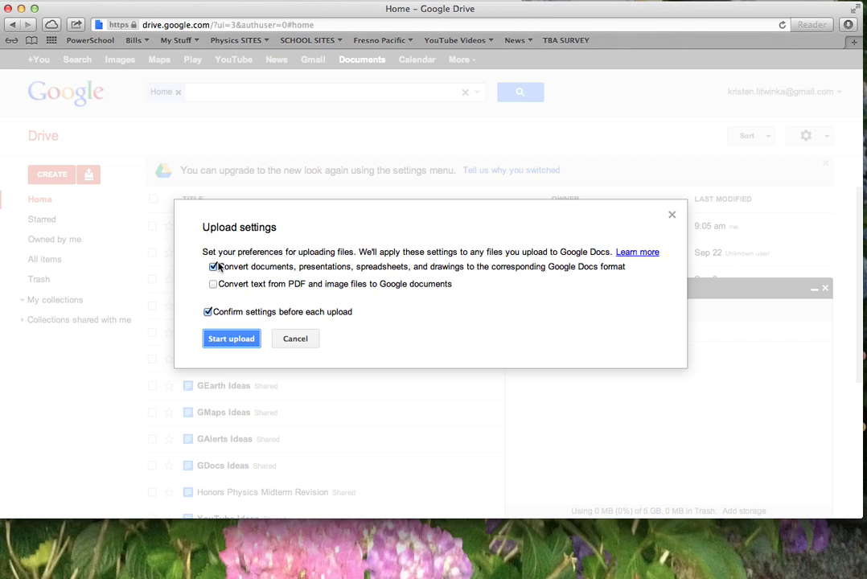
pyautogui.click(234, 338)
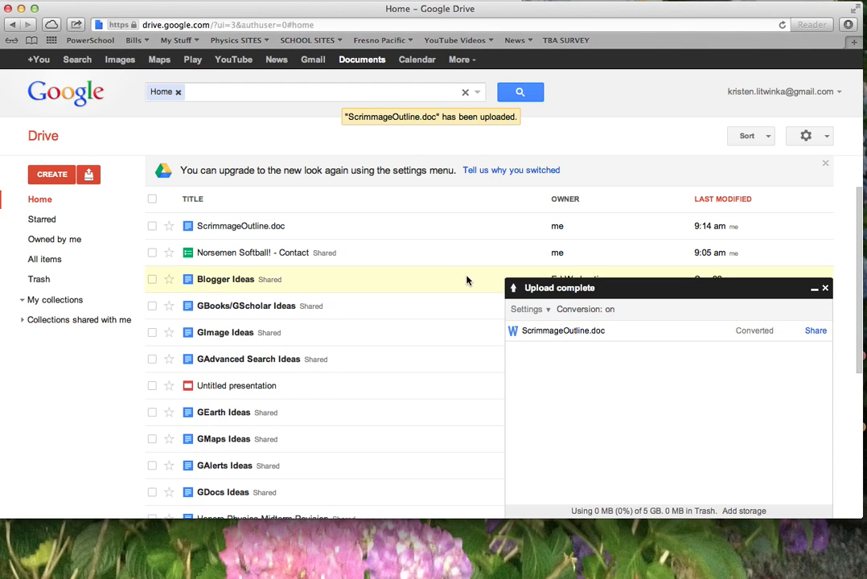
# Step: Open the uploaded ScrimmageOutline.doc and look through its inning and batting order pages
pyautogui.click(262, 226)
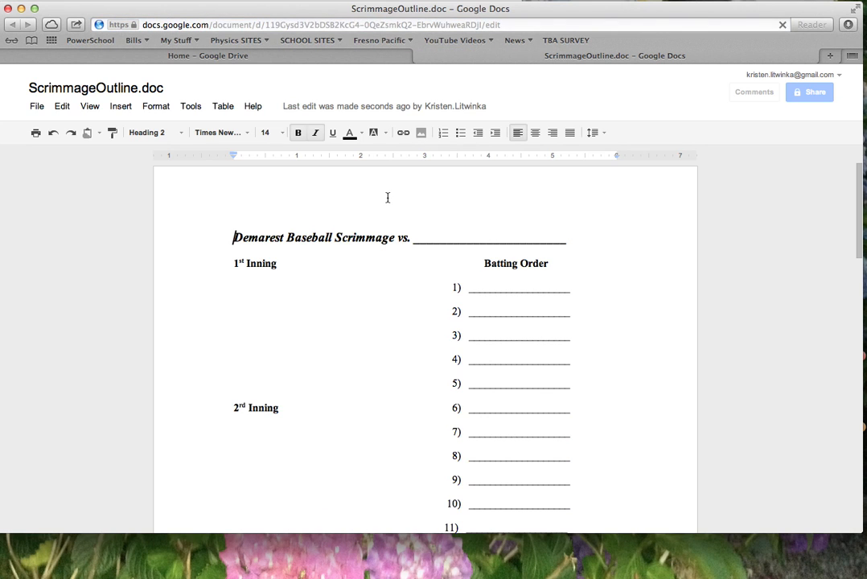
pyautogui.scroll(-5, 340, 272)
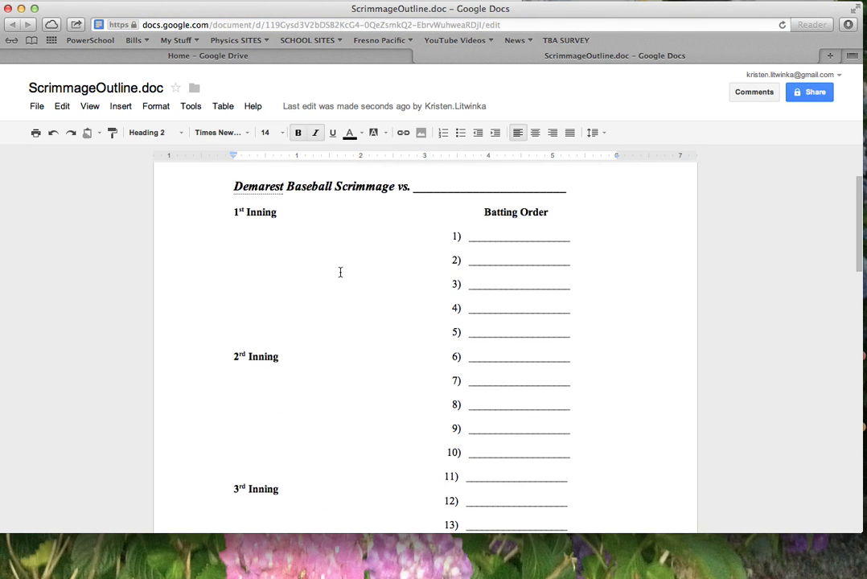
pyautogui.scroll(-15, 340, 271)
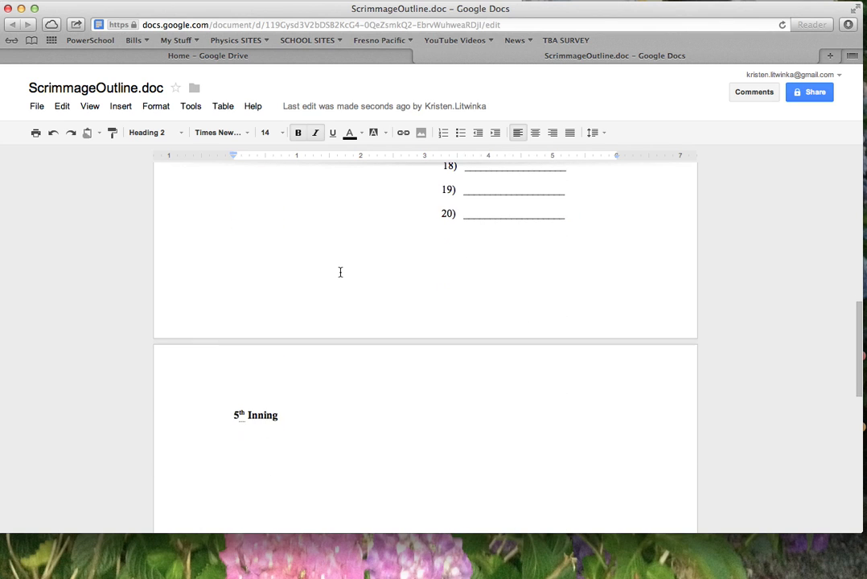
pyautogui.scroll(-4, 341, 272)
pyautogui.scroll(20, 340, 272)
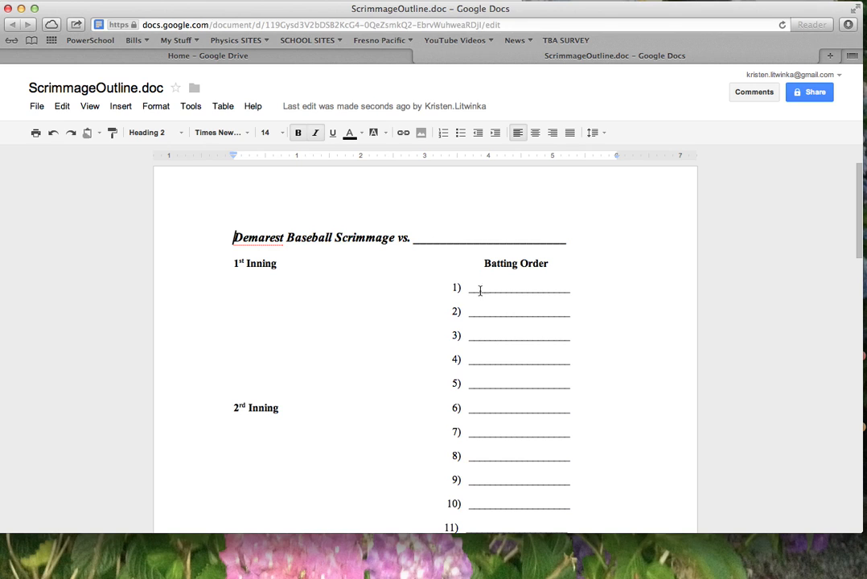
# Step: Replace part of the blank lines 1 to 3 under Batting Order with three players' first names in capitals
pyautogui.moveTo(479, 287); pyautogui.dragTo(606, 302)
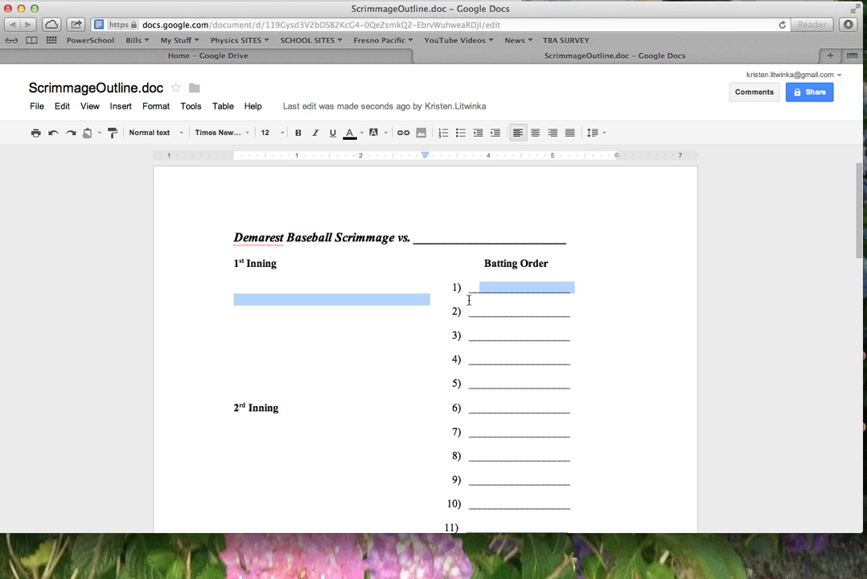
pyautogui.moveTo(473, 289); pyautogui.dragTo(548, 288)
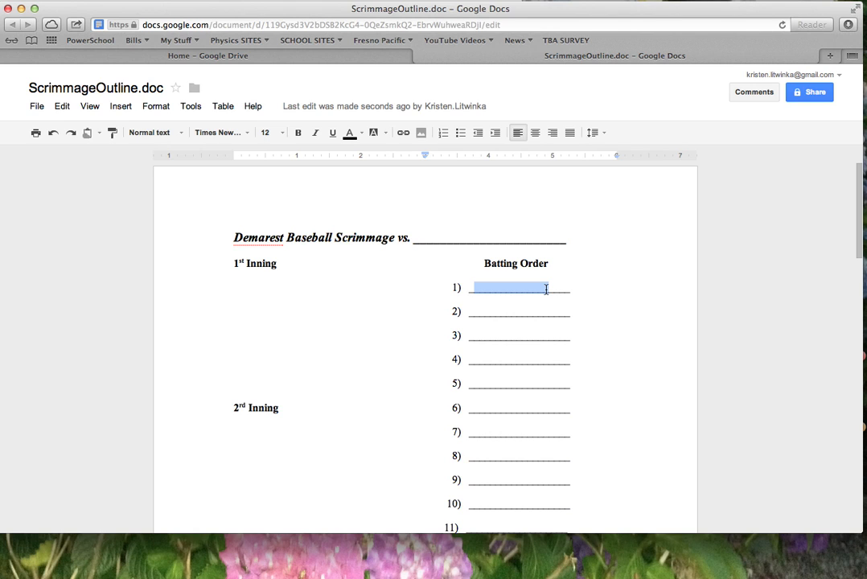
pyautogui.write('GABBY')
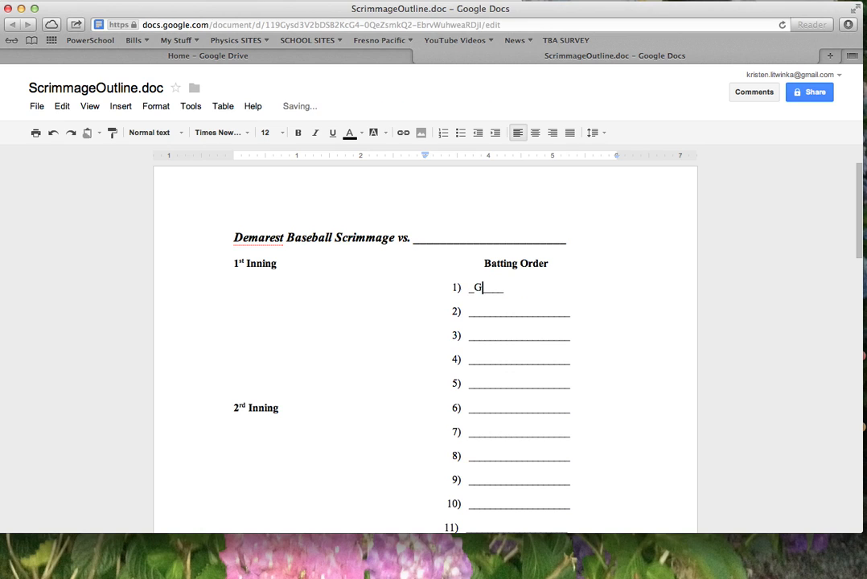
pyautogui.click(475, 317)
pyautogui.click(478, 314)
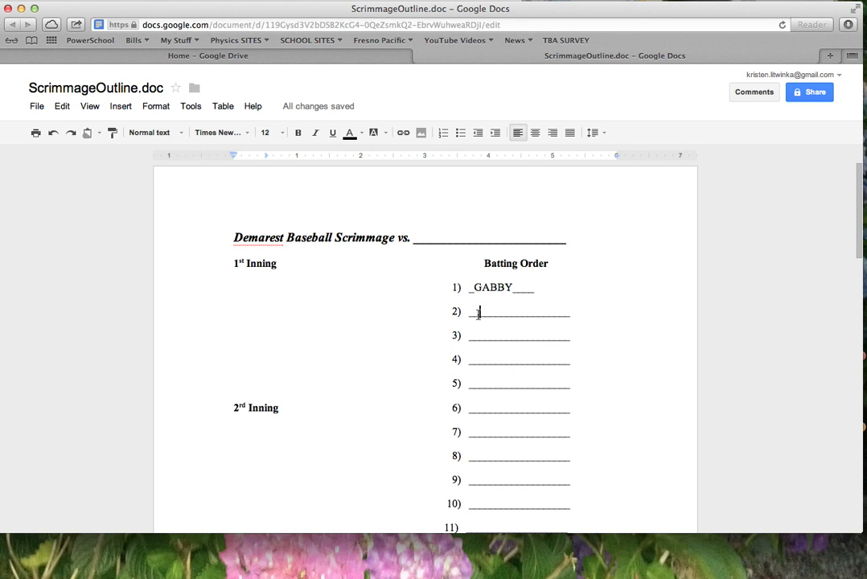
pyautogui.moveTo(478, 314); pyautogui.dragTo(520, 315)
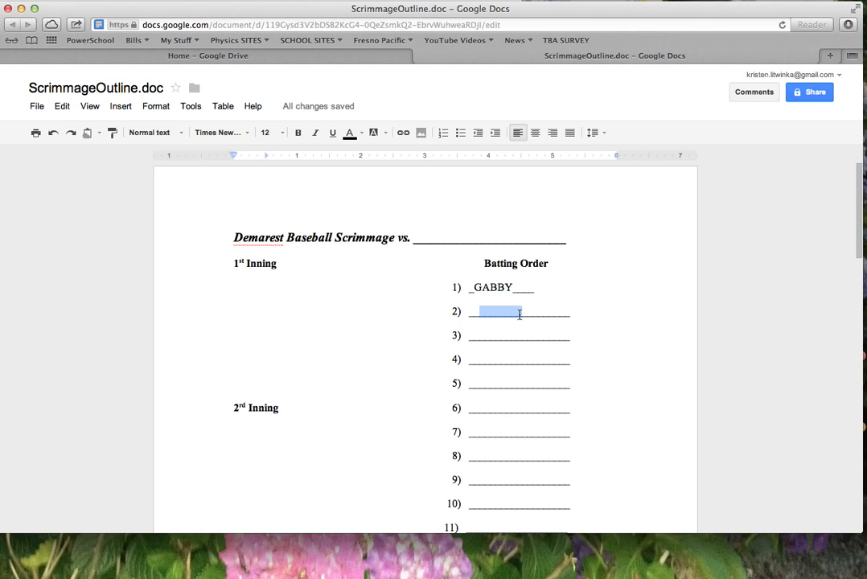
pyautogui.write('PATRICIA')
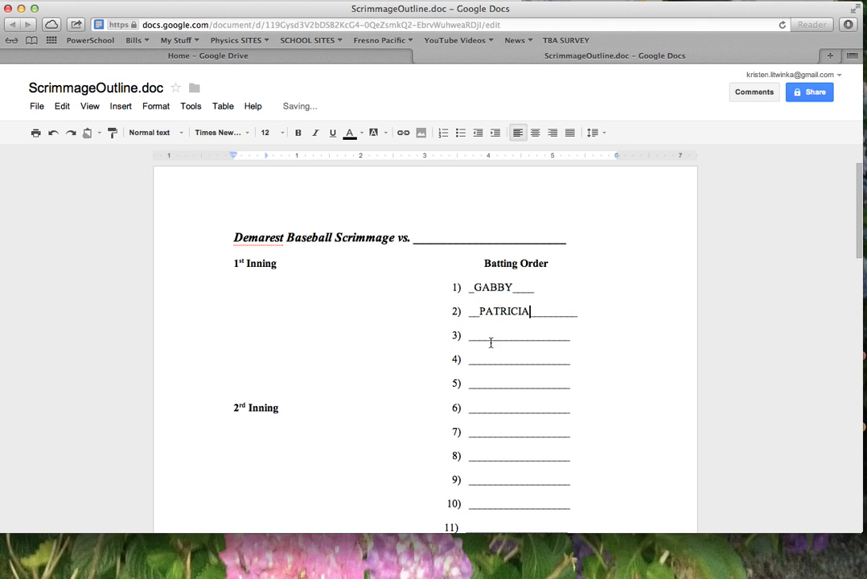
pyautogui.moveTo(480, 342); pyautogui.dragTo(548, 337)
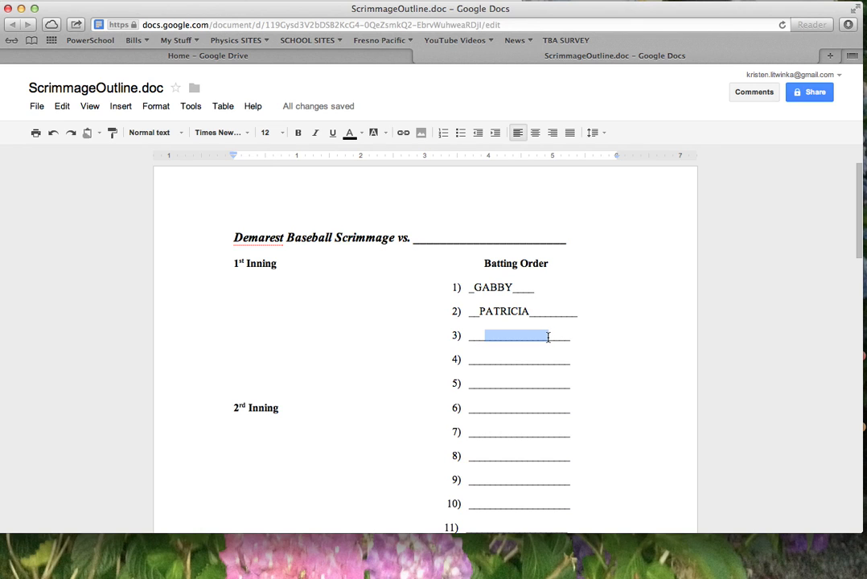
pyautogui.write('TANYA')
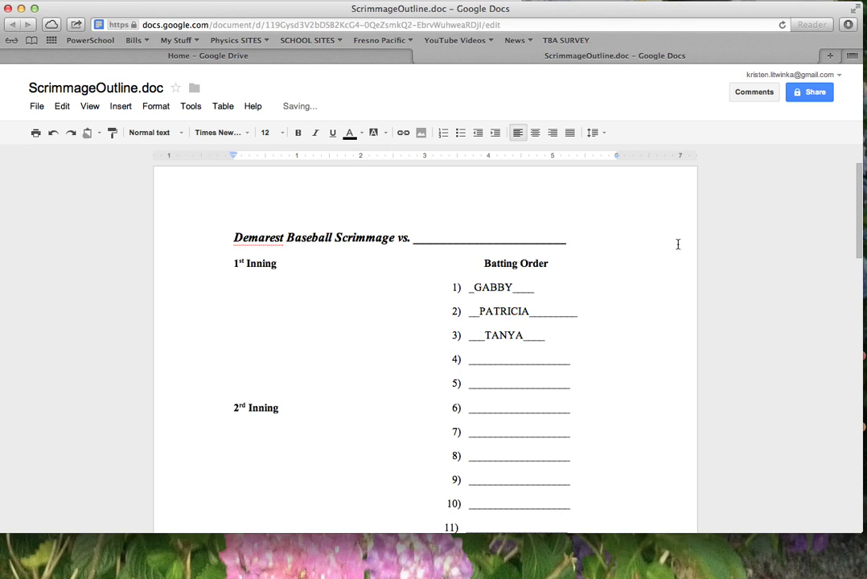
# Step: Open the document's sharing settings and enter two contacts' suggested e-mail addresses as people to add
pyautogui.click(809, 91)
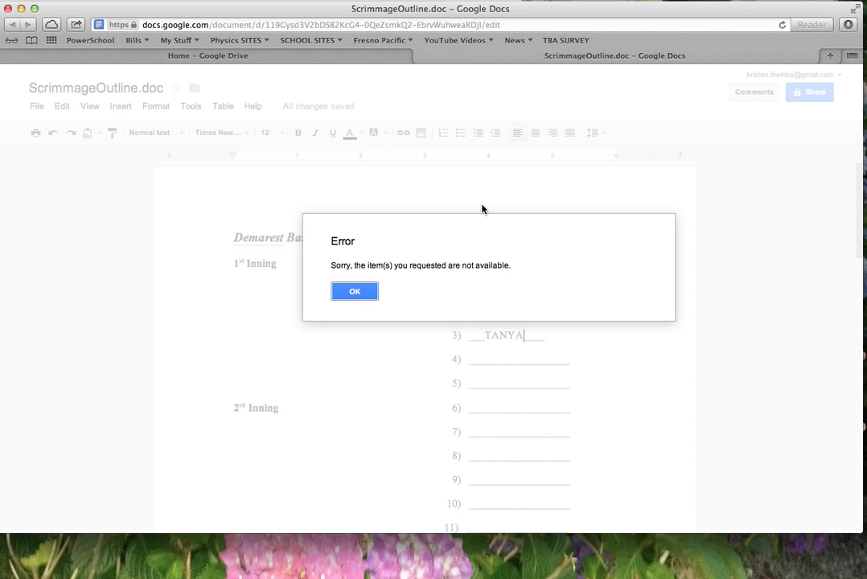
pyautogui.click(370, 291)
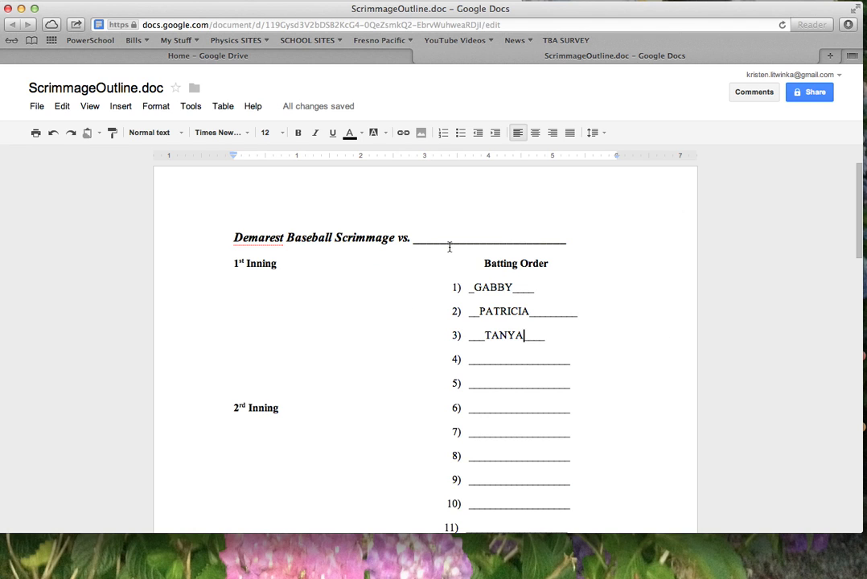
pyautogui.click(799, 92)
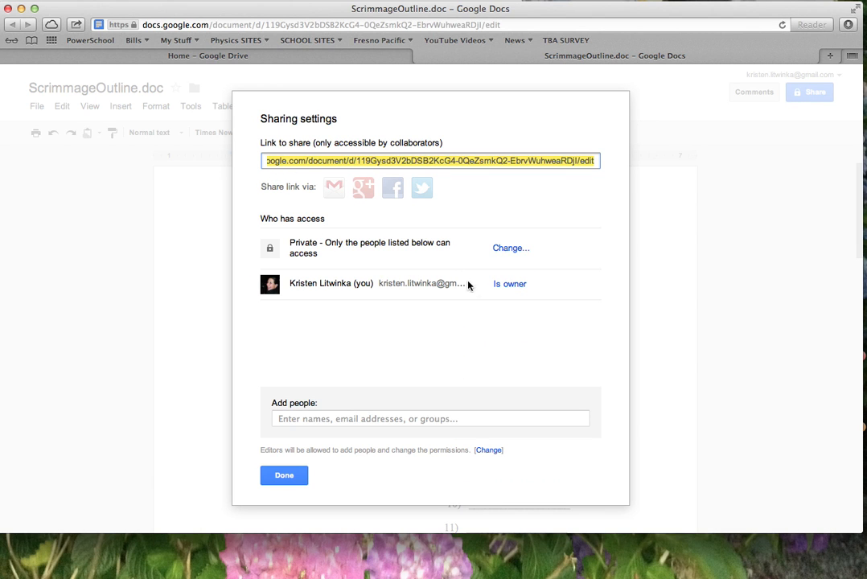
pyautogui.click(341, 418)
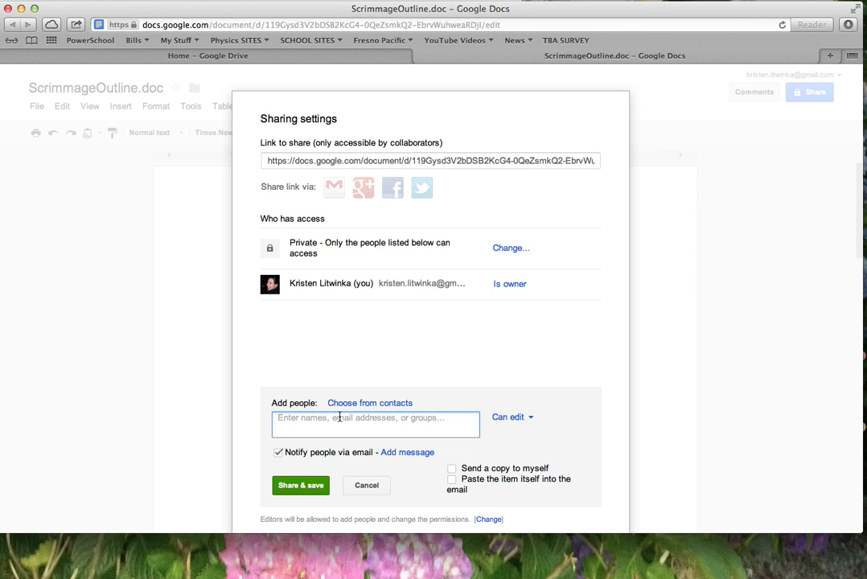
pyautogui.write('AUMA')
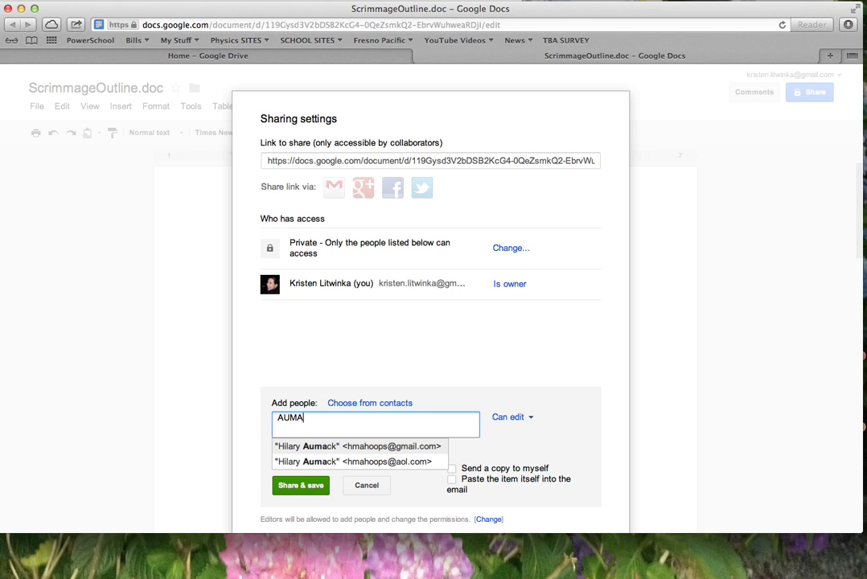
pyautogui.press('Down')
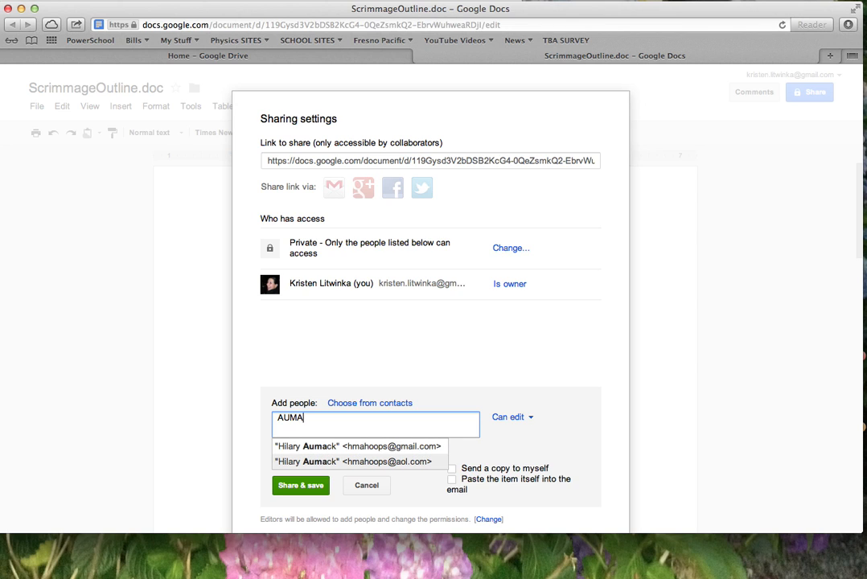
pyautogui.press('Return')
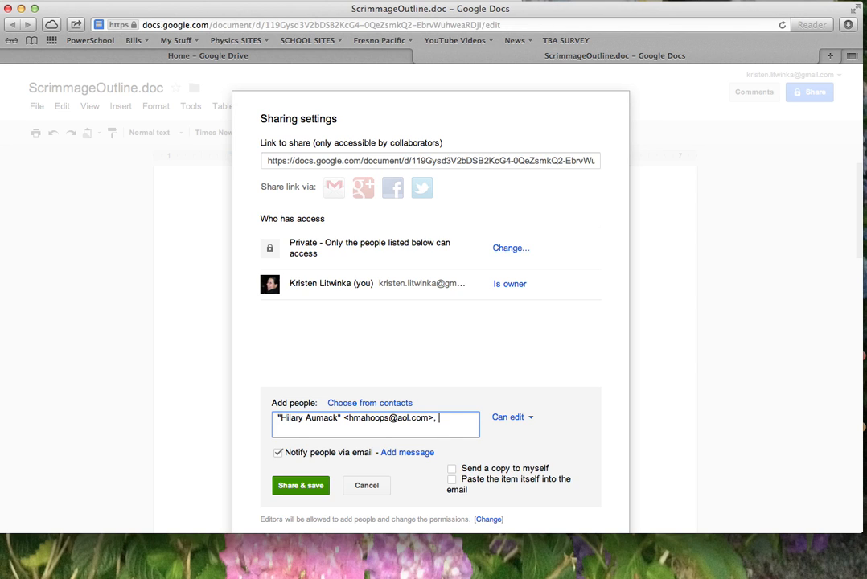
pyautogui.write('gill')
pyautogui.press('Return')
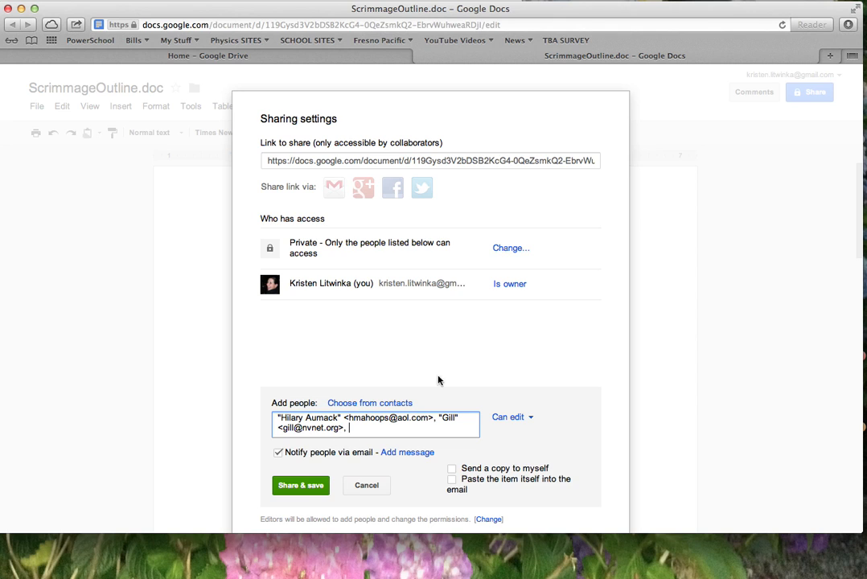
# Step: Turn off the e-mail notification for the people being added to the document
pyautogui.click(279, 453)
pyautogui.click(278, 453)
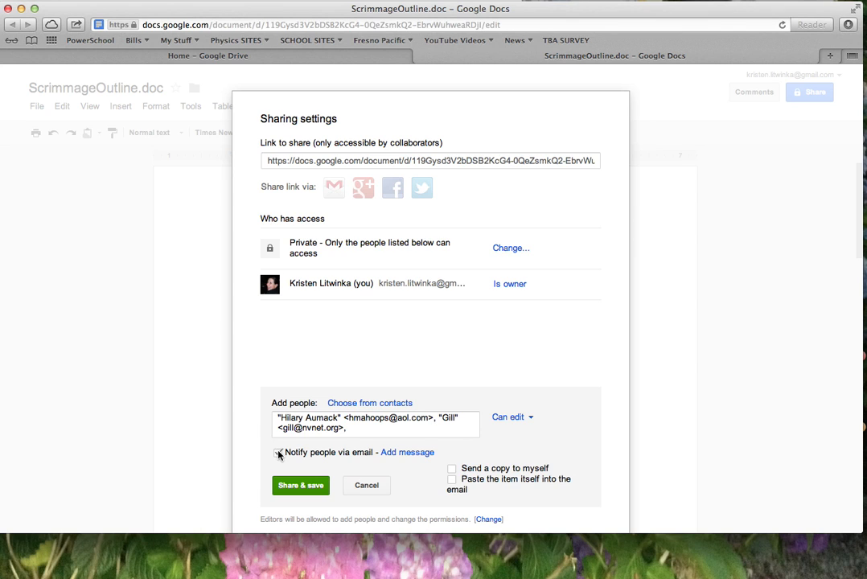
pyautogui.click(278, 453)
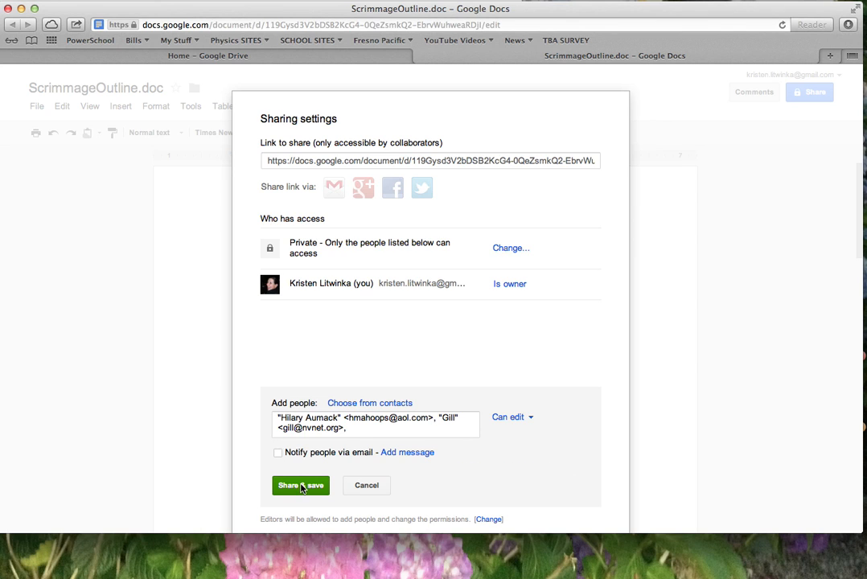
# Step: Share the document with the added people, accept skipping the e-mail invitations, and close the sharing settings
pyautogui.click(300, 485)
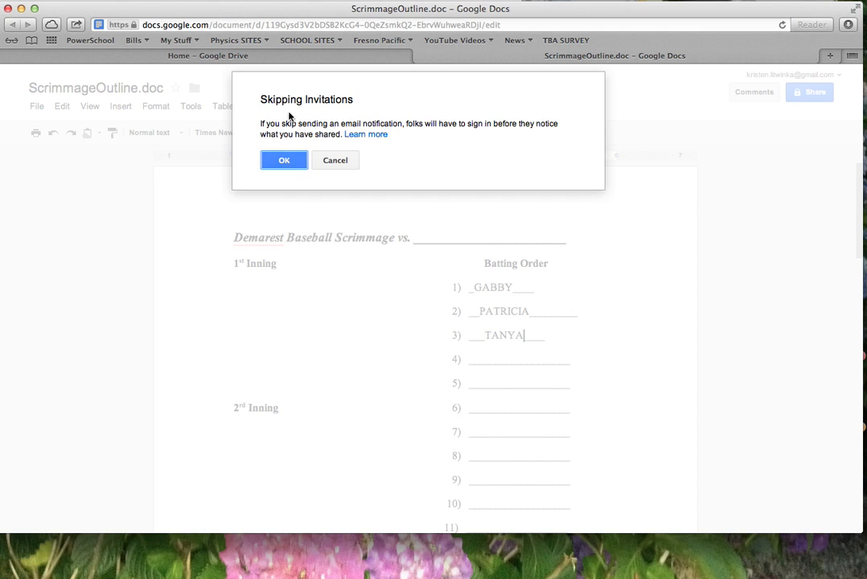
pyautogui.click(283, 160)
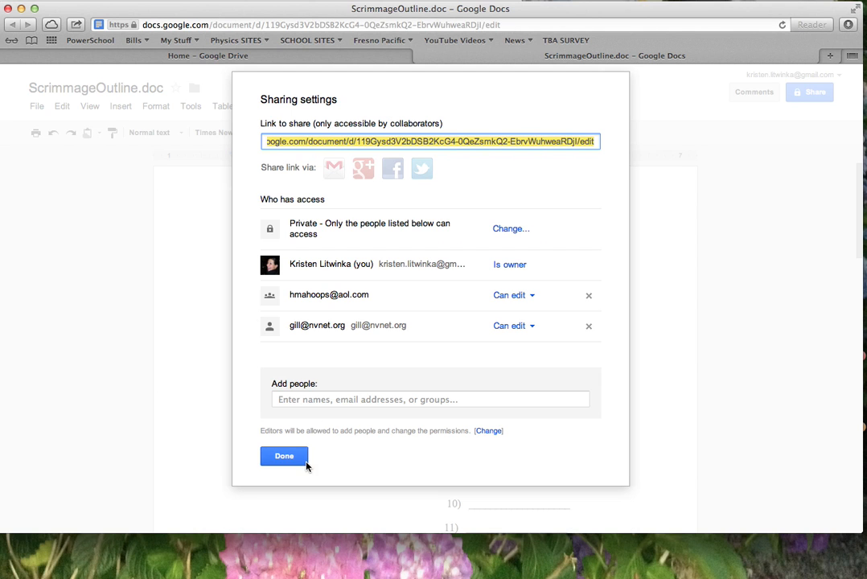
pyautogui.click(299, 461)
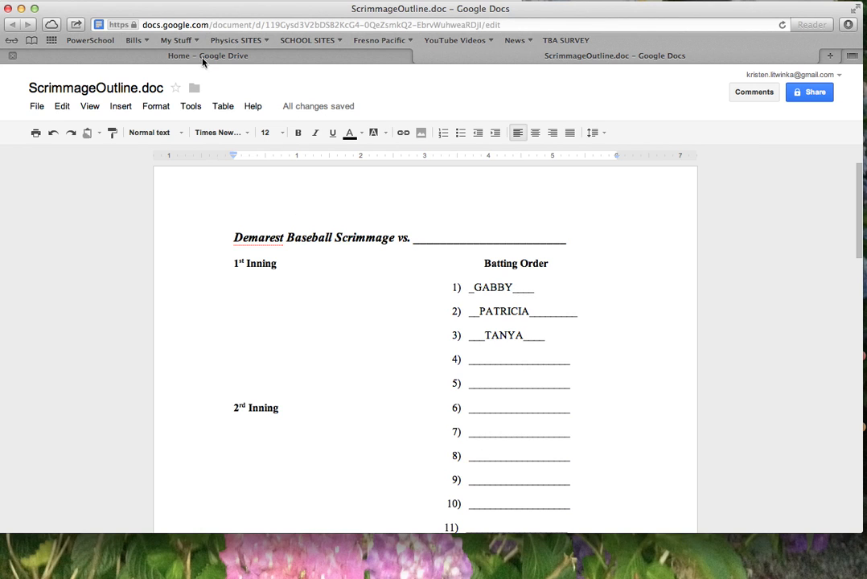
# Step: Return to the Drive file list, dismiss the upload notice, and view the timestamp column in the Norsemen Softball! - Contact spreadsheet
pyautogui.click(315, 53)
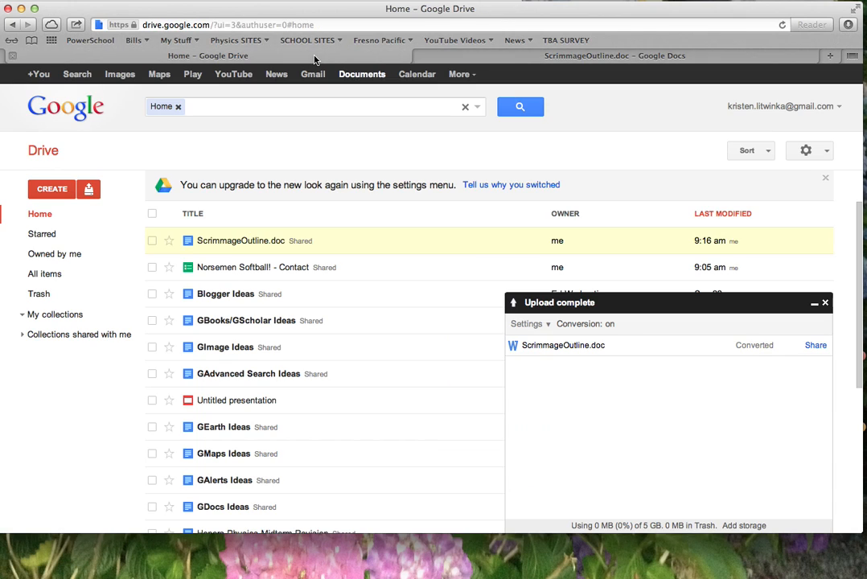
pyautogui.click(826, 302)
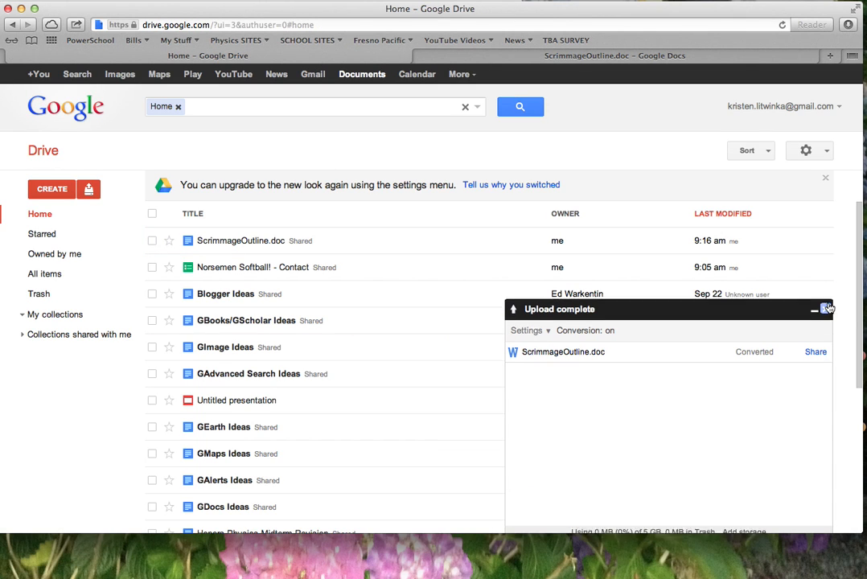
pyautogui.click(261, 270)
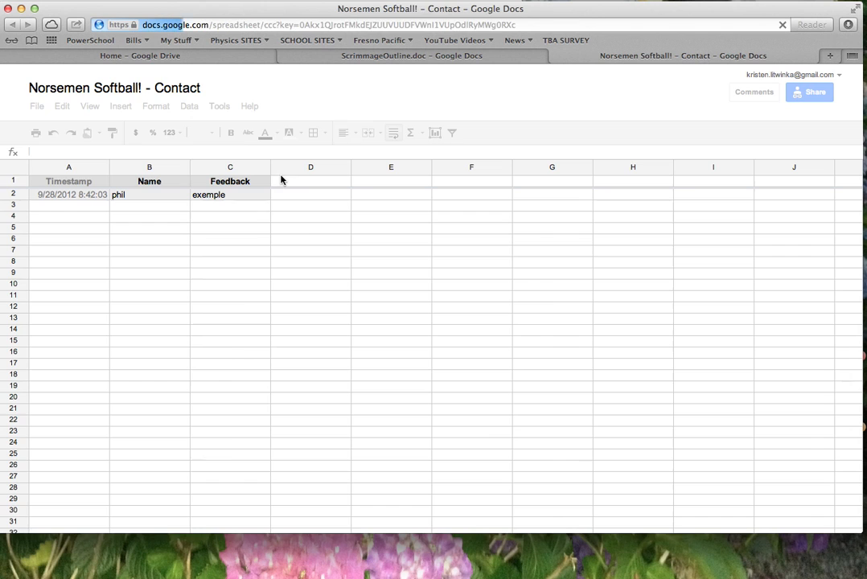
pyautogui.click(64, 201)
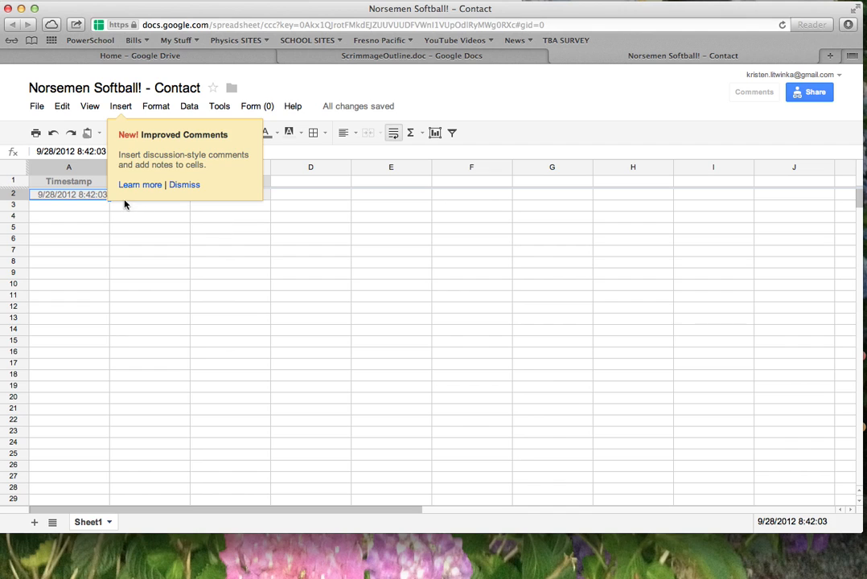
pyautogui.click(67, 206)
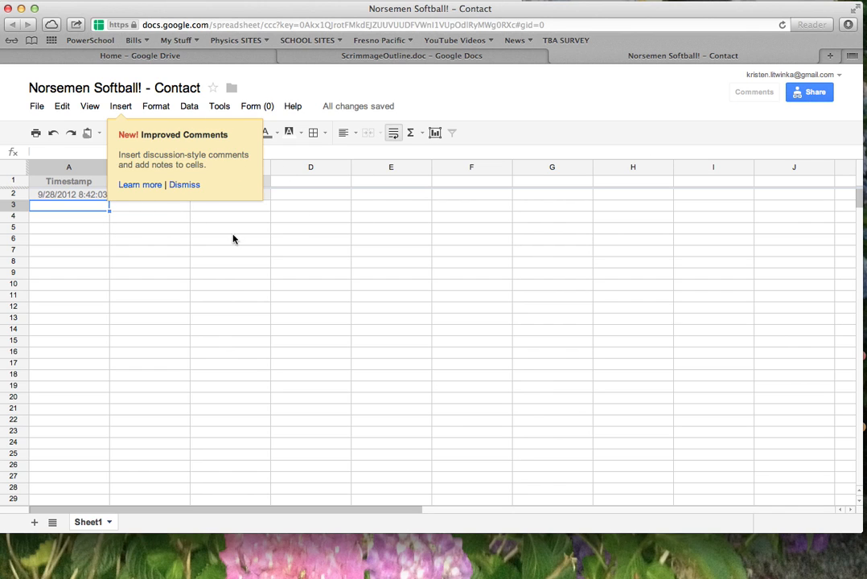
# Step: Open Untitled presentation from the Drive file list and look through its insert, slide, format and table commands
pyautogui.click(200, 58)
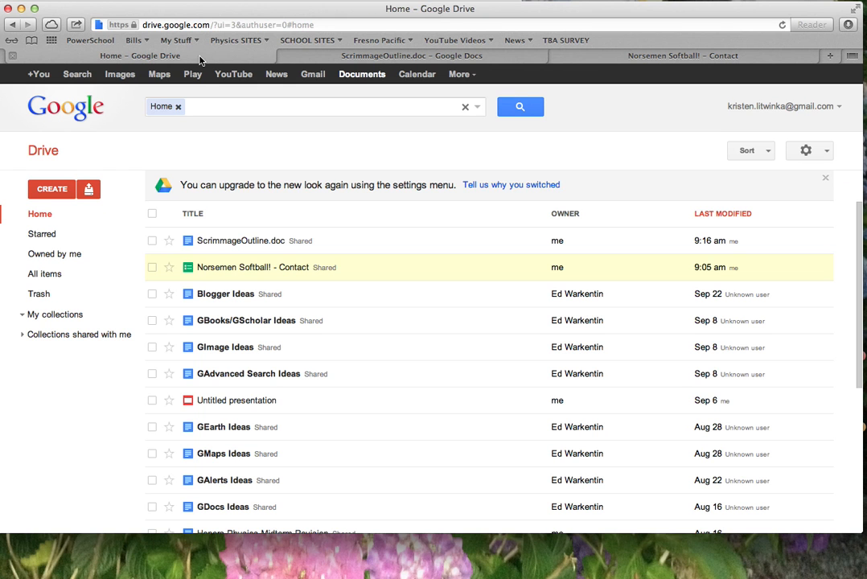
pyautogui.click(248, 402)
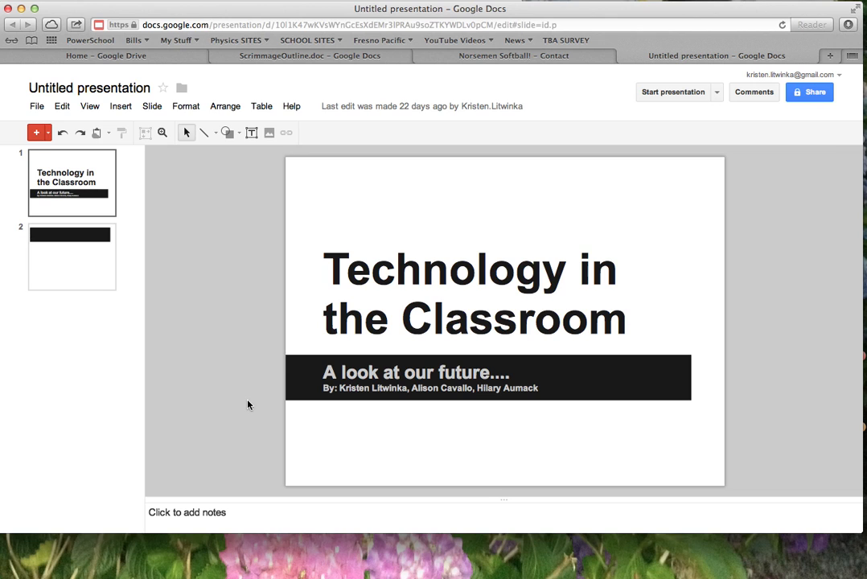
pyautogui.click(120, 111)
pyautogui.moveTo(144, 110)
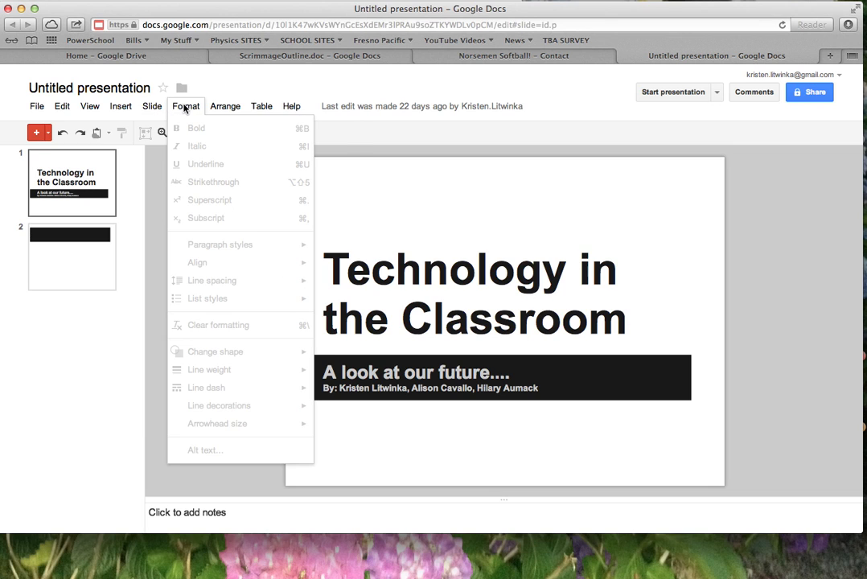
pyautogui.click(272, 107)
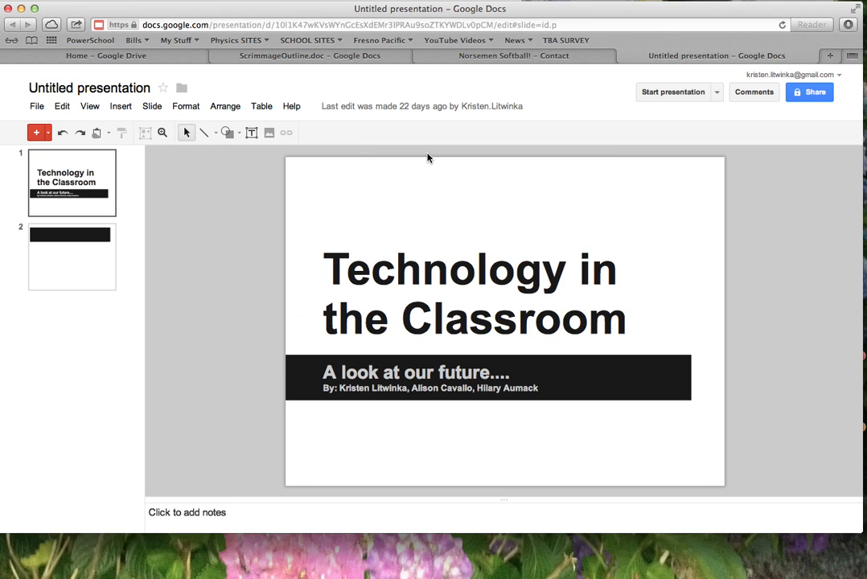
# Step: Post a comment on the presentation telling a collaborator by first name "I added the title page- can you add some graphics?"
pyautogui.click(754, 92)
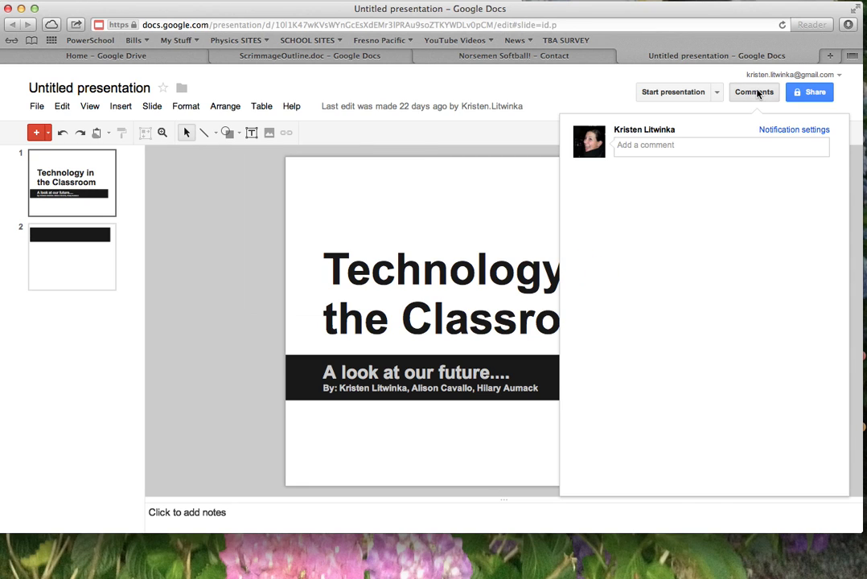
pyautogui.click(668, 146)
pyautogui.write('Hi')
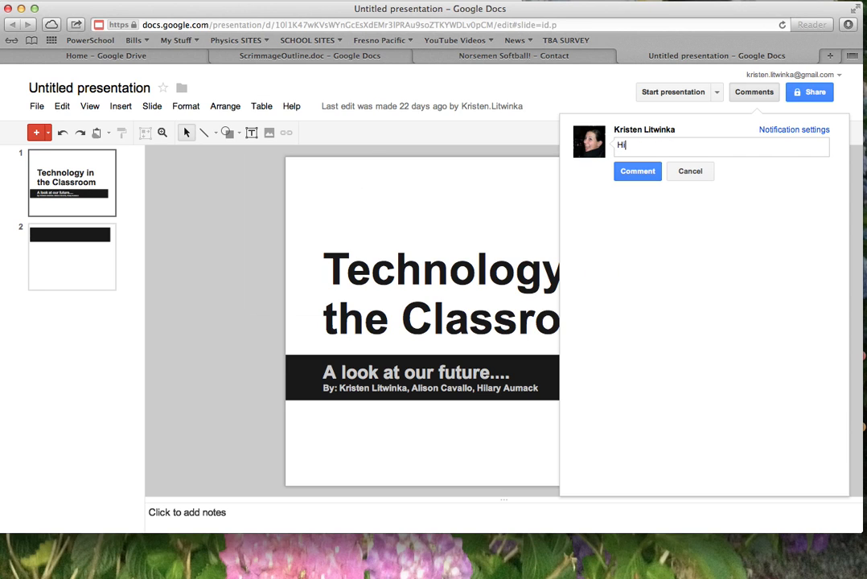
pyautogui.write('lary- I added the title pag')
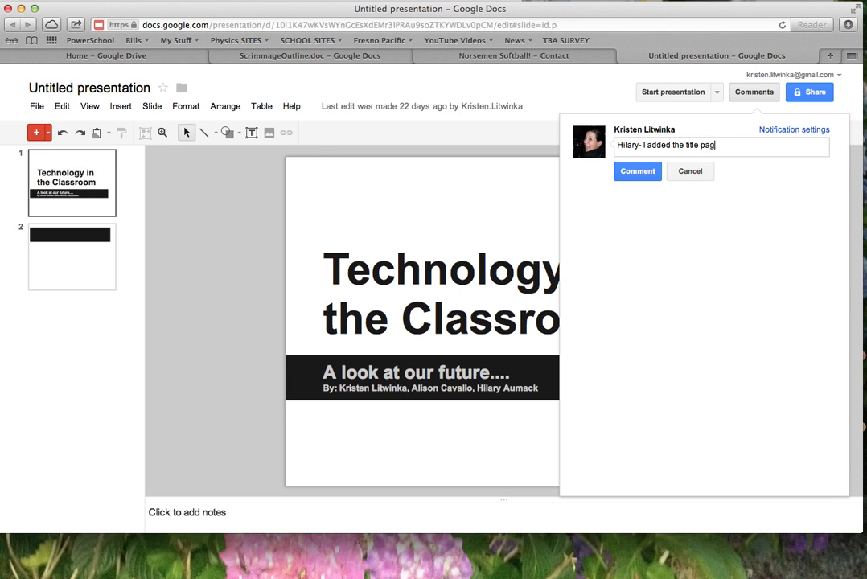
pyautogui.write('e- can you add some graphics?')
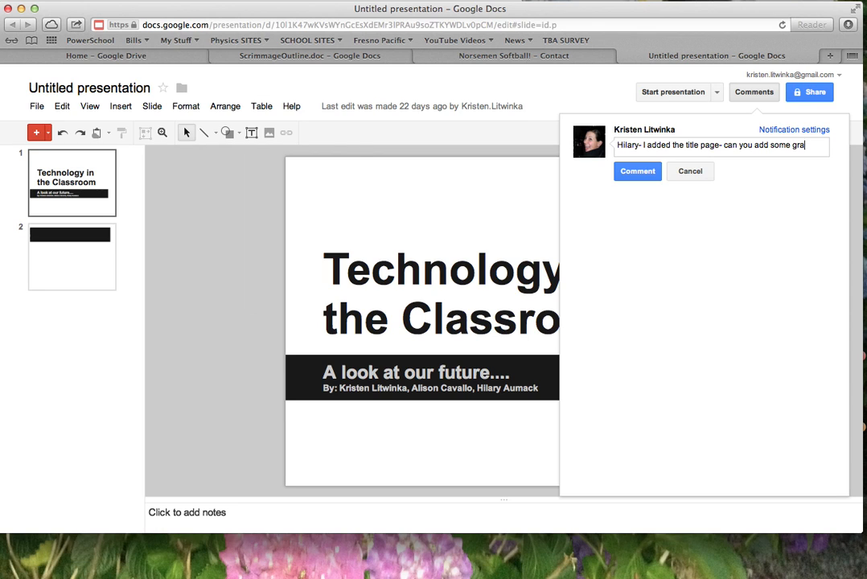
pyautogui.click(655, 177)
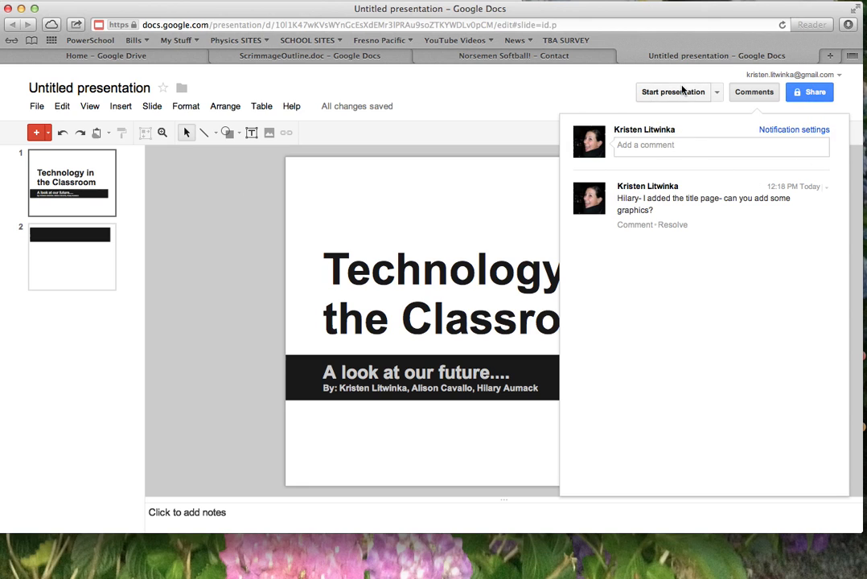
# Step: Minimize the browser window and return to the Google Docs slide of How To's.ppt in PowerPoint
pyautogui.click(21, 9)
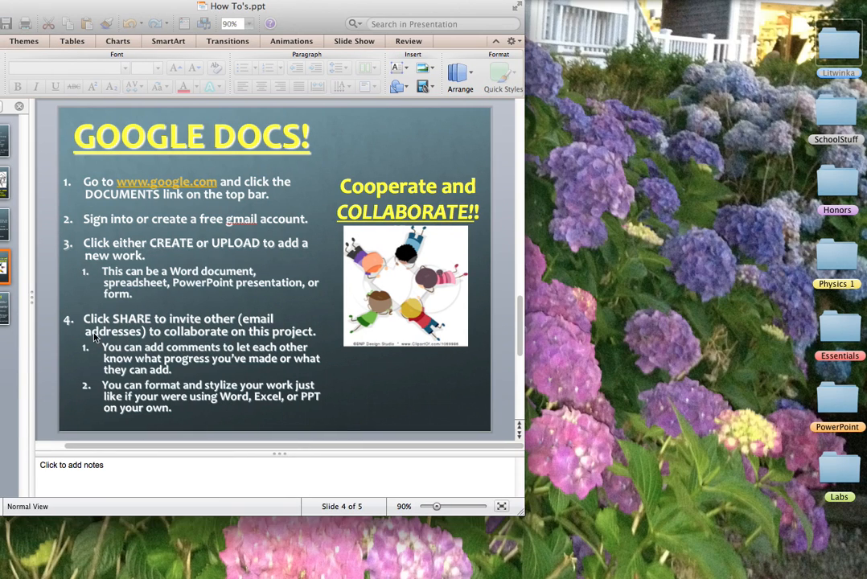